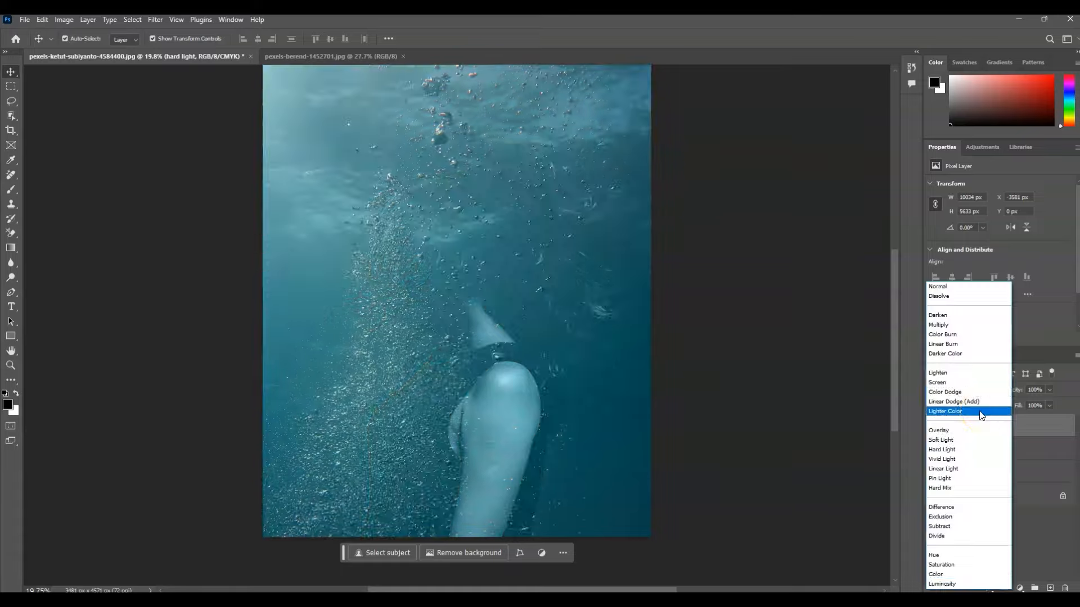
Step: Apply Gaussian Blur to the hard light layer
{"action": "left_click", "coordinate": [319, 193]}
{"action": "left_click", "coordinate": [600, 154]}
Step: Duplicate the Background copy layer, placing the duplicate above all other layers and naming it "apply image"
{"action": "left_click", "coordinate": [1007, 473]}
{"action": "key", "text": "ctrl+j"}
{"action": "left_click_drag", "start_coordinate": [1007, 473], "coordinate": [1001, 419]}
{"action": "double_click", "coordinate": [984, 426]}
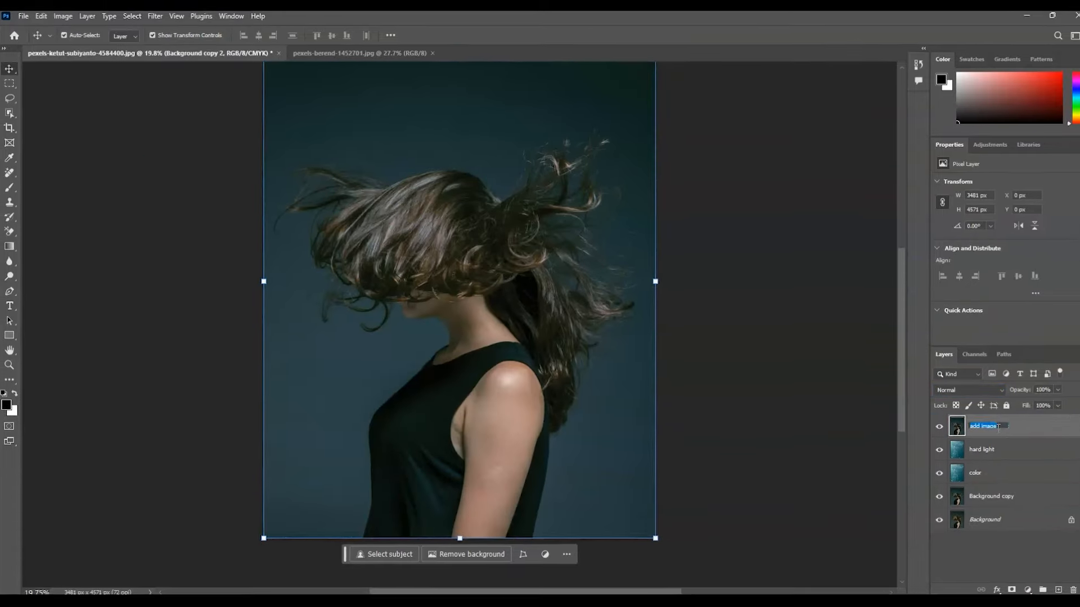
{"action": "type", "text": "apply image"}
Step: Add a layer mask to the apply image layer and fill it using Apply Image
{"action": "left_click", "coordinate": [1004, 588]}
{"action": "left_click", "coordinate": [64, 19]}
{"action": "left_click", "coordinate": [80, 190]}
{"action": "left_click", "coordinate": [734, 211]}
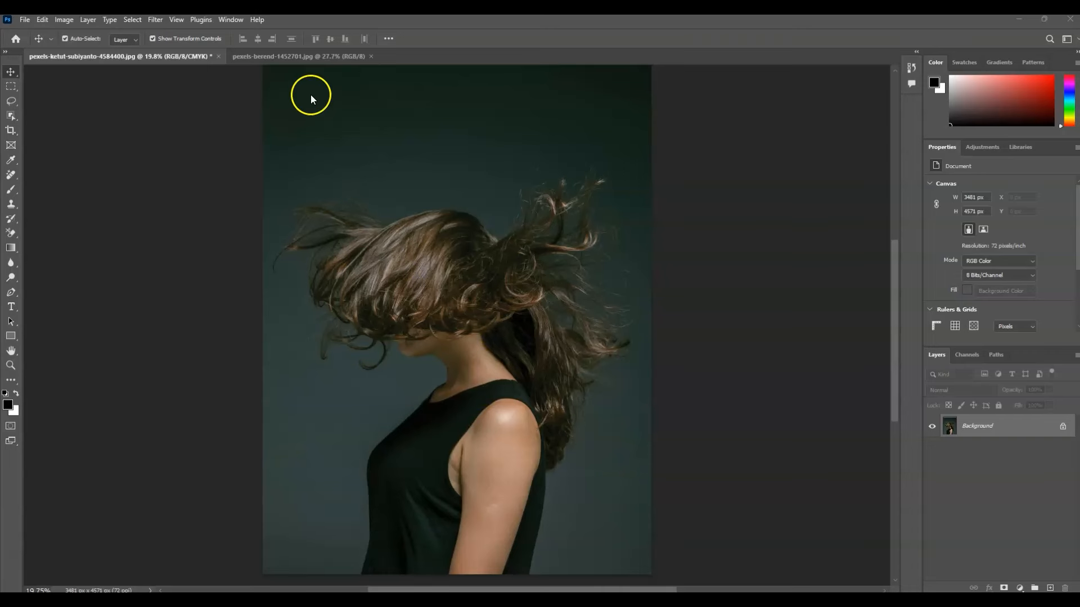
Step: In the portrait photo, duplicate the Background layer and rename the duplicate "Background copy"
{"action": "left_click", "coordinate": [300, 58]}
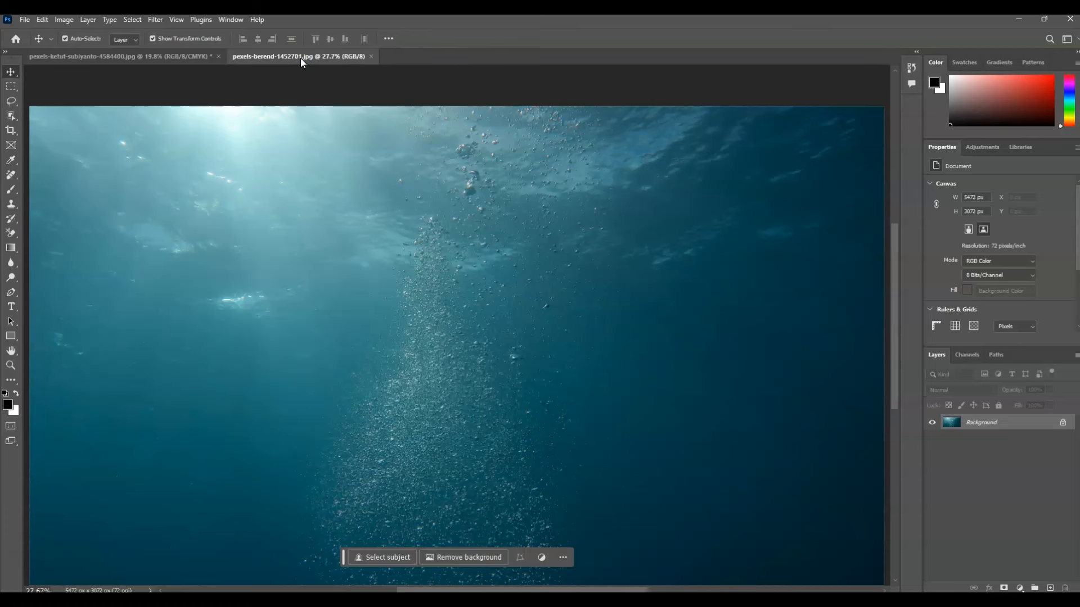
{"action": "left_click", "coordinate": [188, 57]}
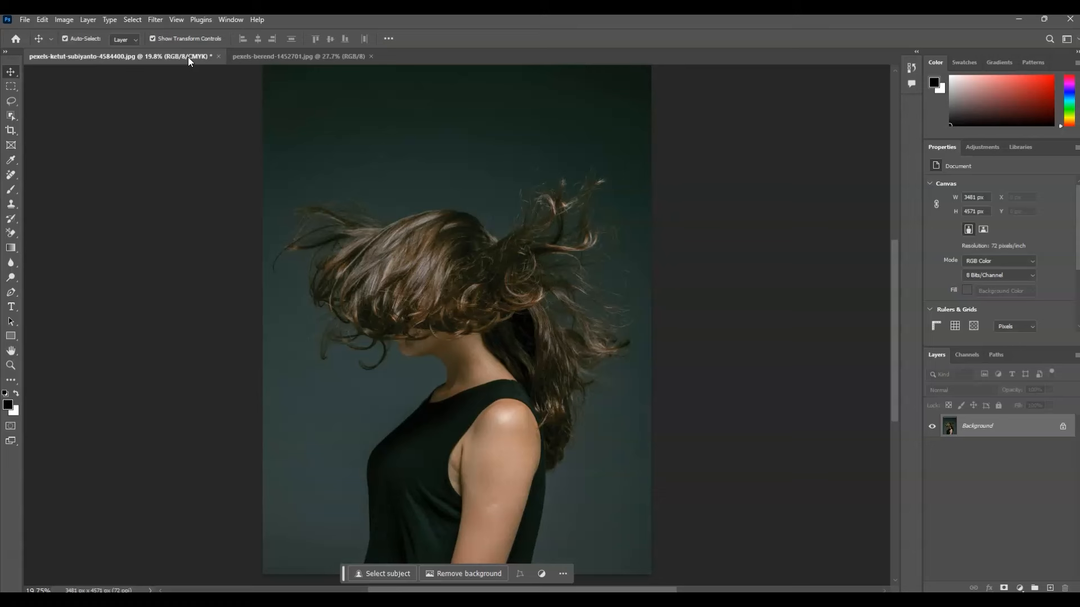
{"action": "left_click", "coordinate": [1009, 458]}
{"action": "left_click", "coordinate": [996, 429]}
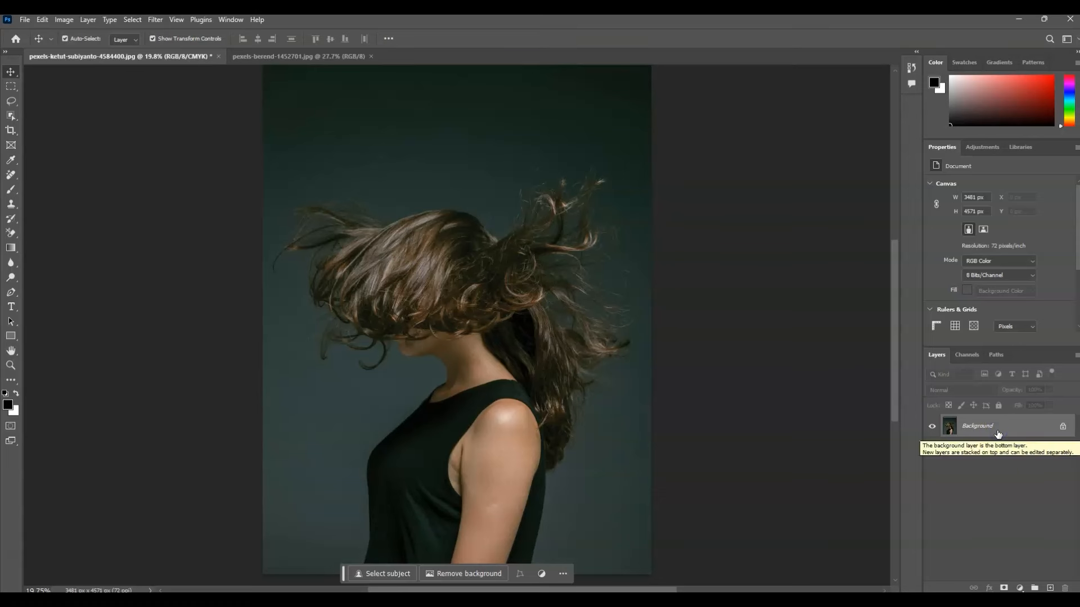
{"action": "key", "text": "ctrl+j"}
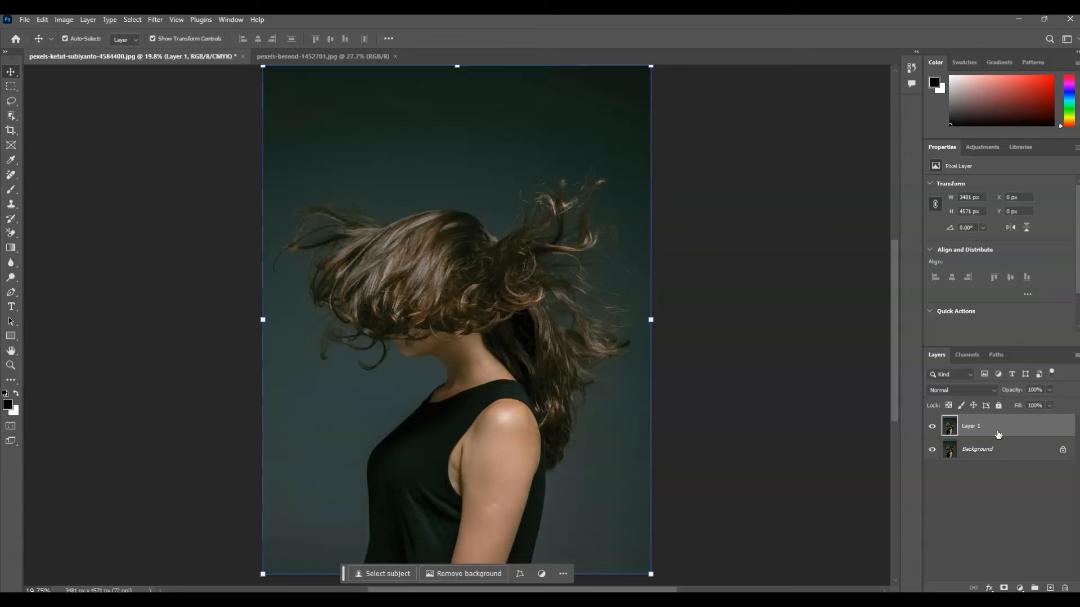
{"action": "double_click", "coordinate": [974, 427]}
{"action": "type", "text": "Background copy"}
{"action": "left_click", "coordinate": [1005, 508]}
{"action": "left_click", "coordinate": [1003, 433]}
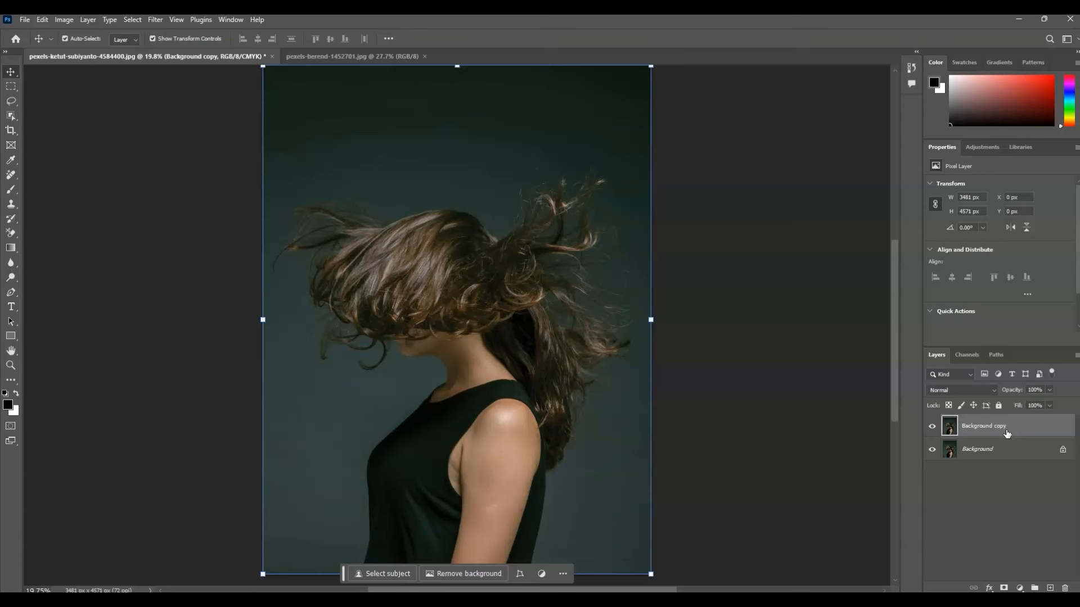
Step: Apply Color Balance to the Background copy layer's midtones, with 15 for Cyan/Red and 15 for Yellow/Blue
{"action": "left_click", "coordinate": [66, 22]}
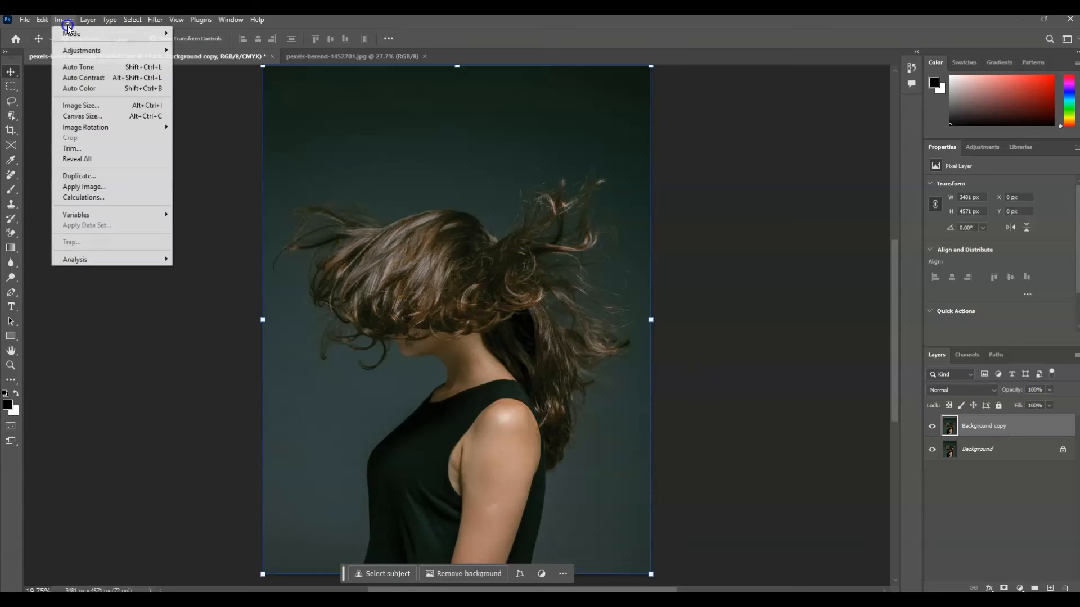
{"action": "left_click", "coordinate": [78, 51]}
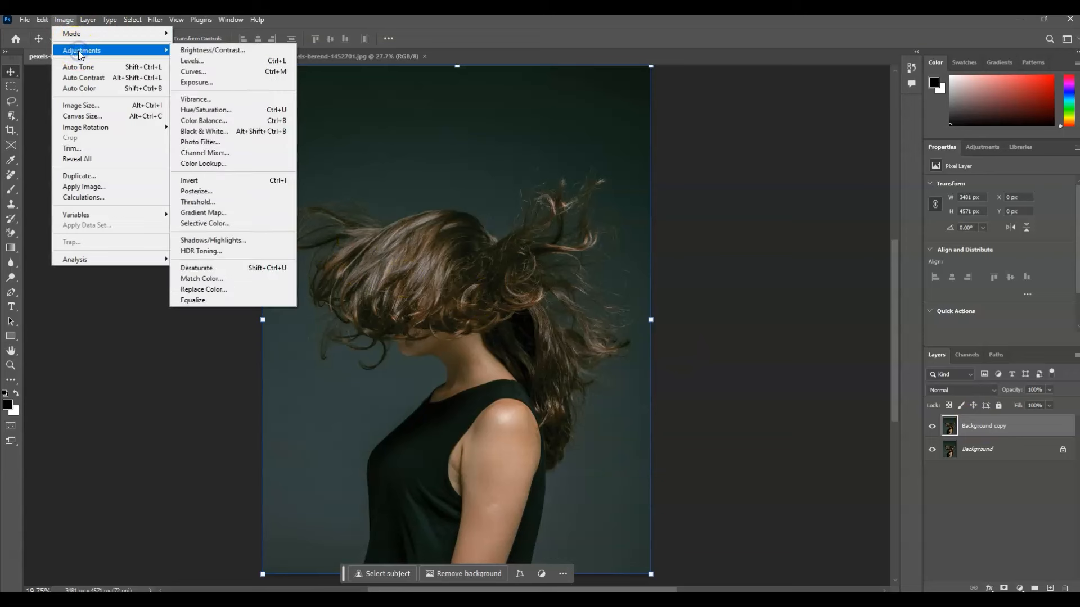
{"action": "left_click", "coordinate": [198, 120]}
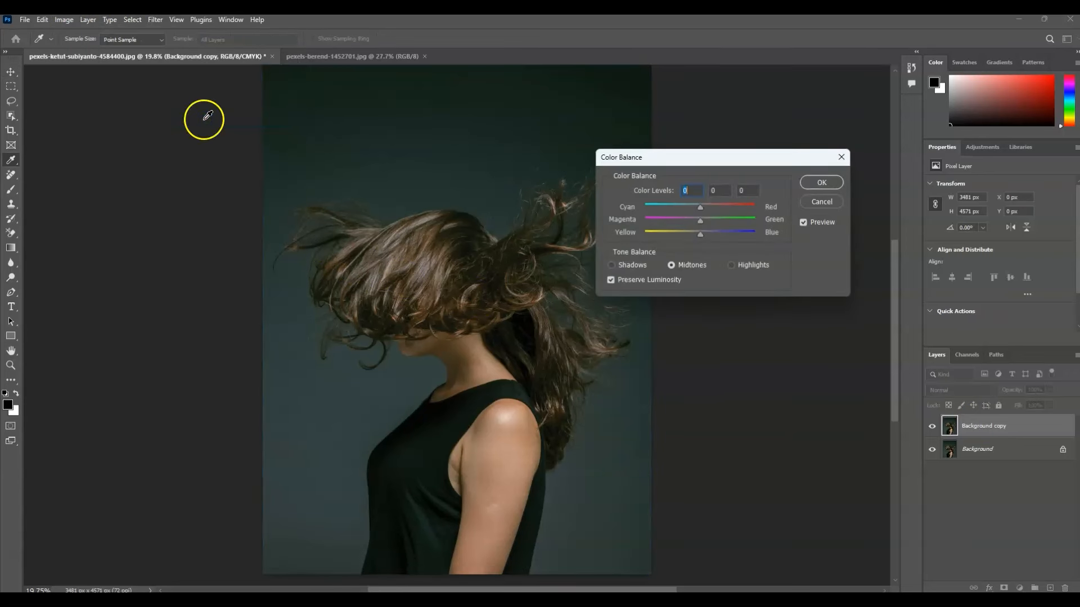
{"action": "left_click_drag", "start_coordinate": [711, 152], "coordinate": [170, 107]}
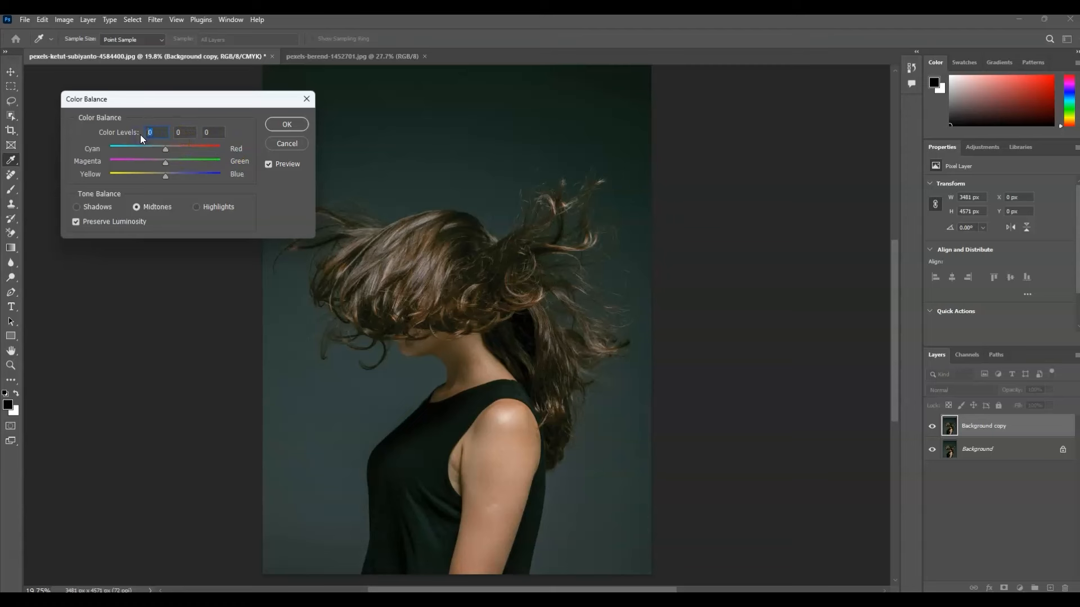
{"action": "type", "text": "15"}
{"action": "left_click", "coordinate": [202, 134]}
{"action": "type", "text": "15"}
{"action": "left_click", "coordinate": [295, 125]}
{"action": "key", "text": "v"}
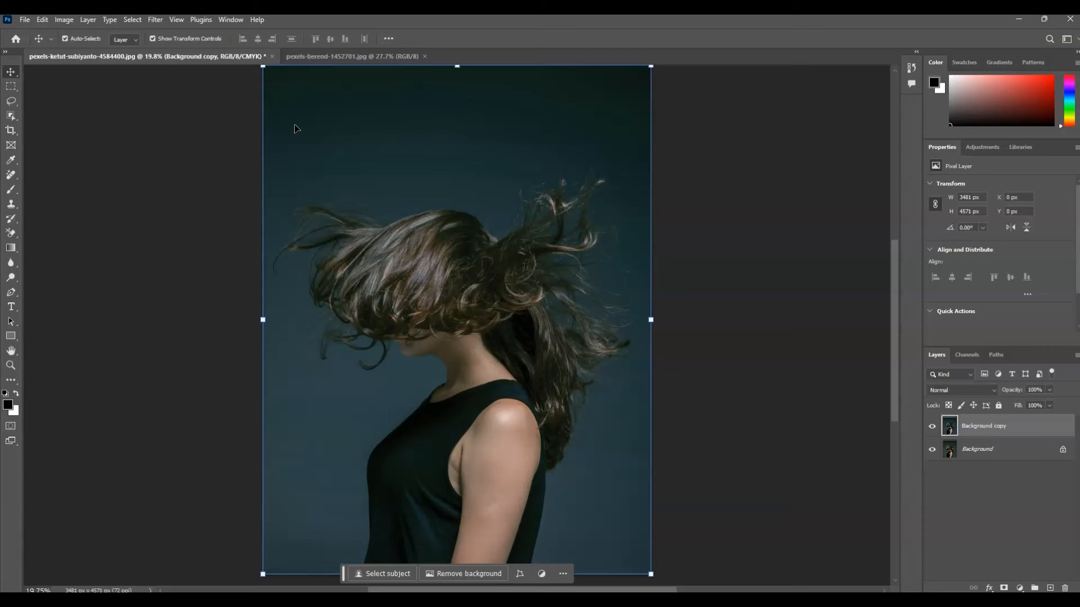
Step: Bring the underwater photo into the portrait document as a new layer, scaled to about 183% and positioned to cover the whole canvas
{"action": "left_click", "coordinate": [345, 56]}
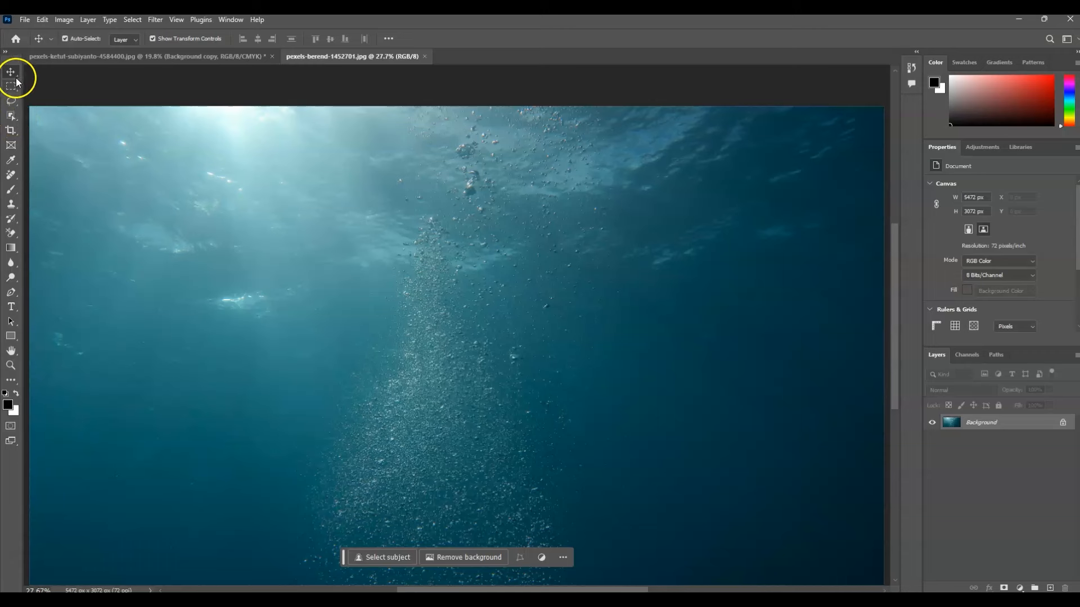
{"action": "left_click_drag", "start_coordinate": [399, 163], "coordinate": [441, 298]}
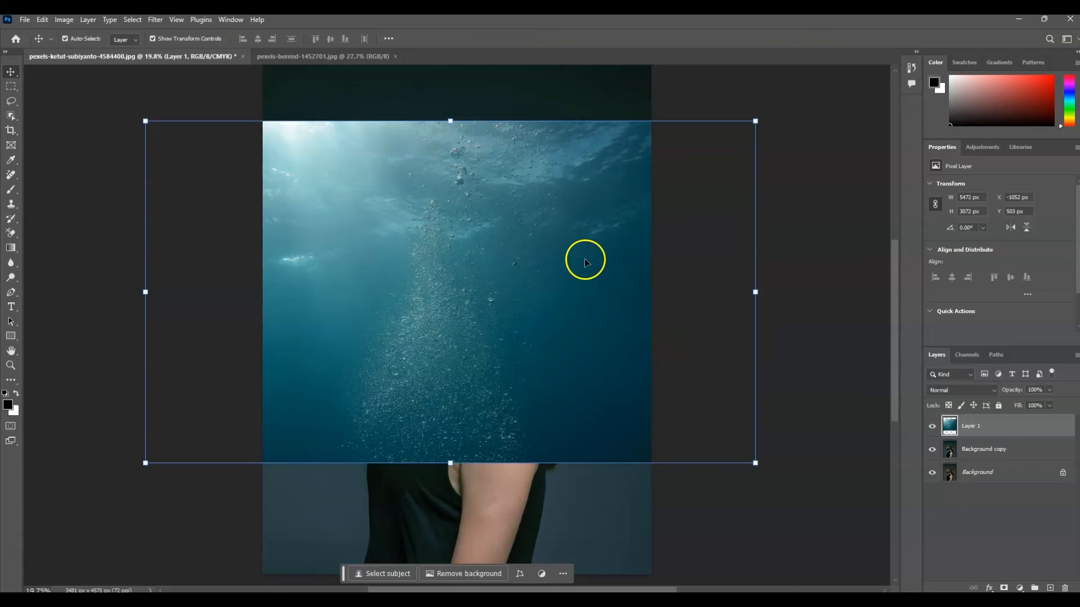
{"action": "left_click_drag", "start_coordinate": [450, 120], "coordinate": [470, 44]}
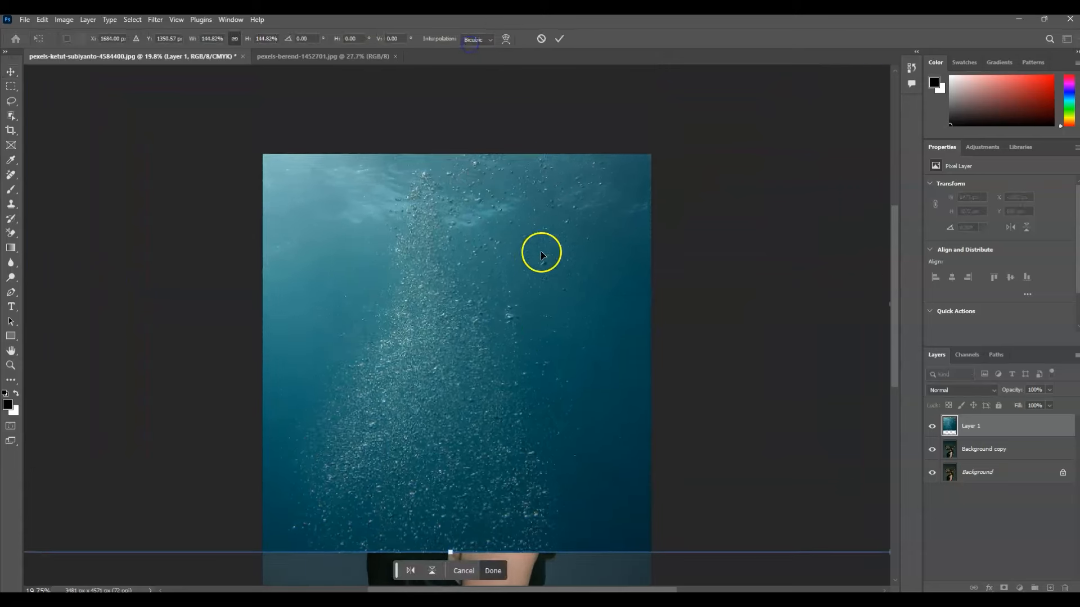
{"action": "scroll", "coordinate": [557, 303], "scroll_direction": "down", "scroll_amount": 5}
{"action": "left_click_drag", "start_coordinate": [451, 420], "coordinate": [450, 547]}
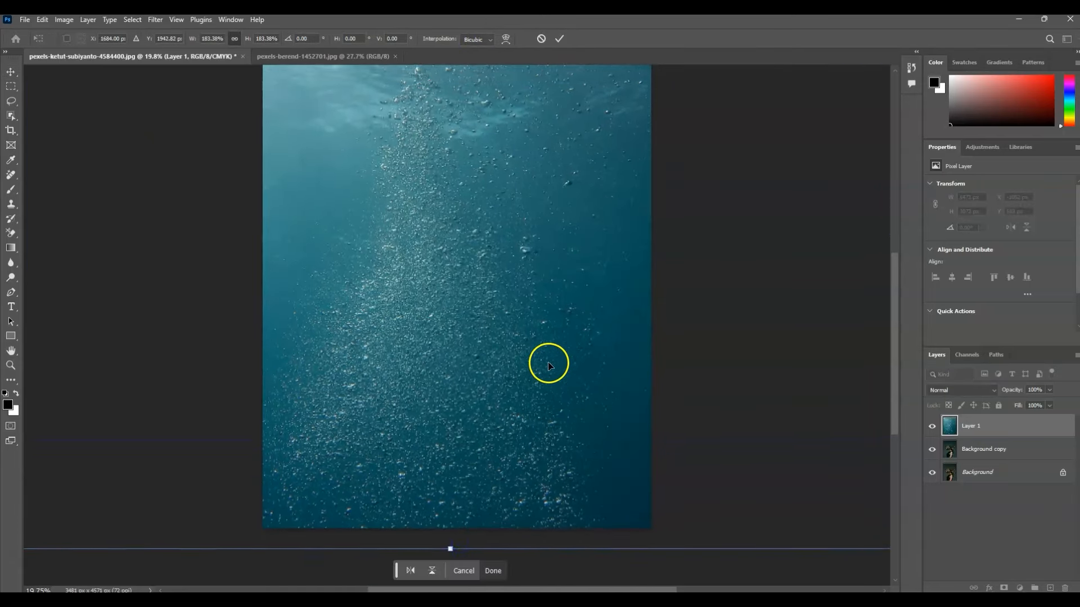
{"action": "scroll", "coordinate": [550, 363], "scroll_direction": "up", "scroll_amount": 3}
{"action": "left_click_drag", "start_coordinate": [519, 282], "coordinate": [491, 375]}
{"action": "scroll", "coordinate": [489, 368], "scroll_direction": "down", "scroll_amount": 2}
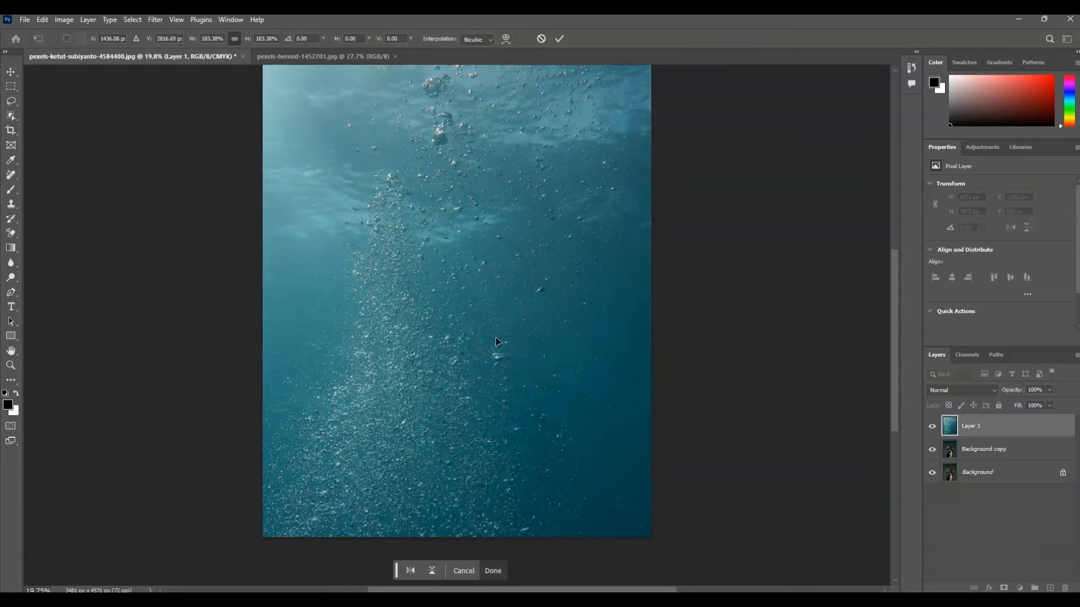
{"action": "left_click", "coordinate": [1022, 532]}
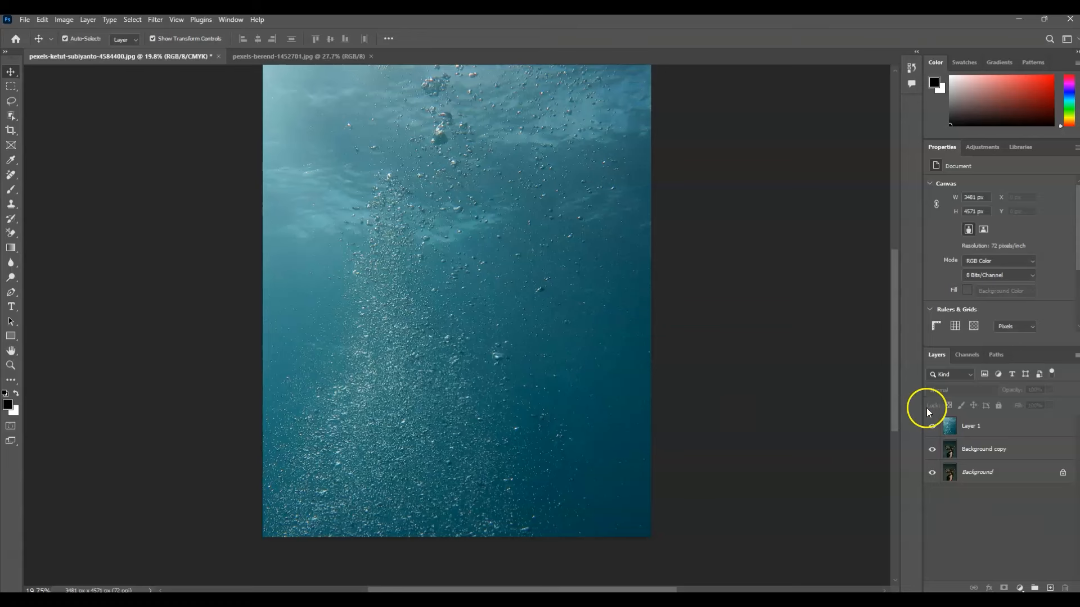
Step: Rename the underwater photo layer "color" and set its blend mode to Color
{"action": "double_click", "coordinate": [981, 426]}
{"action": "type", "text": "color"}
{"action": "left_click", "coordinate": [995, 434]}
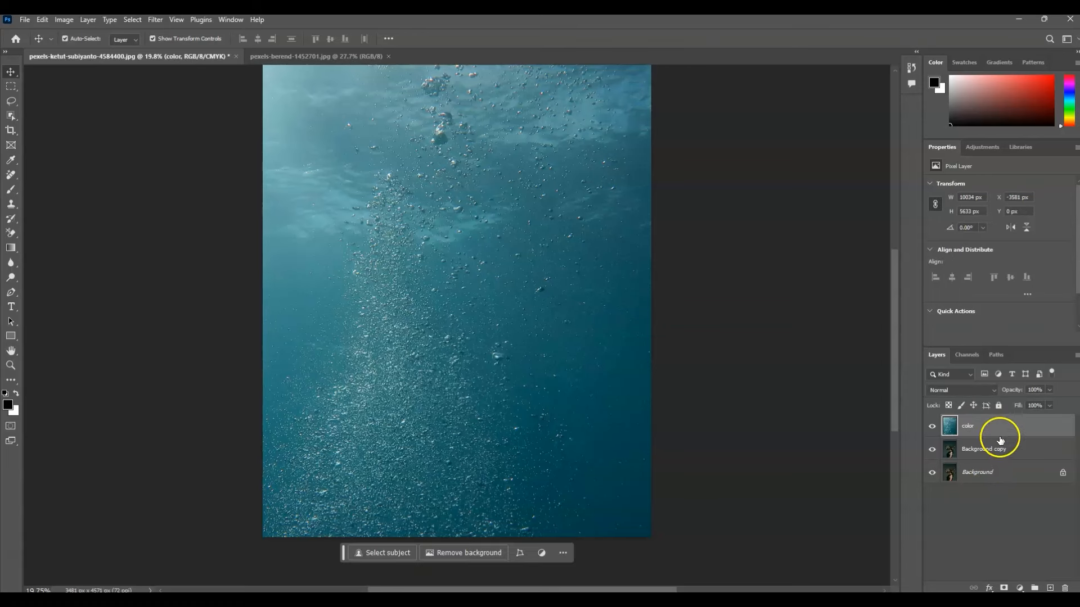
{"action": "left_click", "coordinate": [993, 390]}
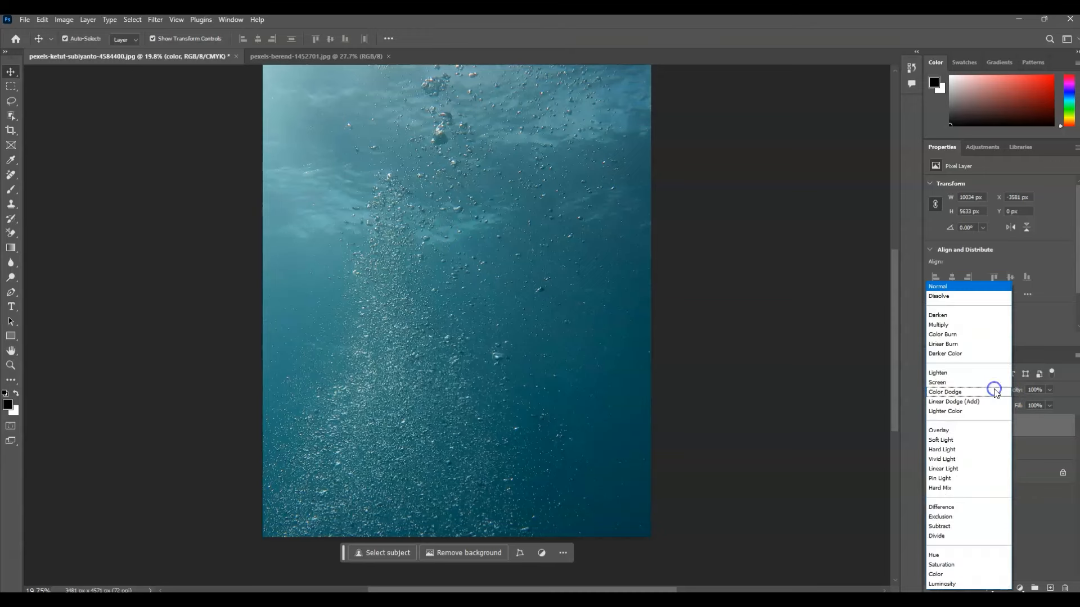
{"action": "left_click", "coordinate": [957, 574]}
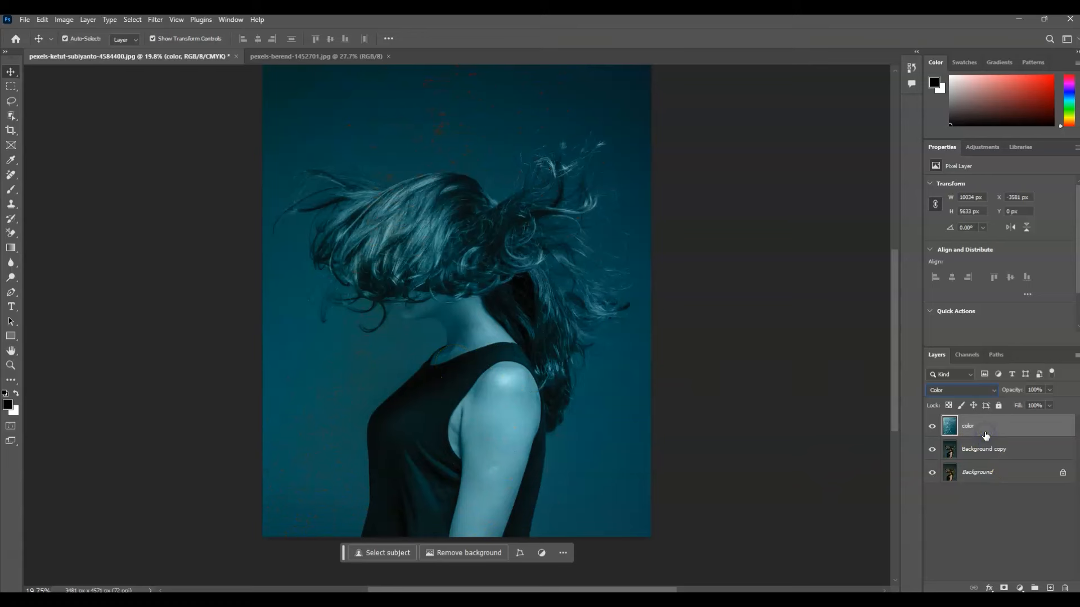
Step: Duplicate the color layer and rename the duplicate "hard light"
{"action": "key", "text": "ctrl"}
{"action": "key", "text": "ctrl+j"}
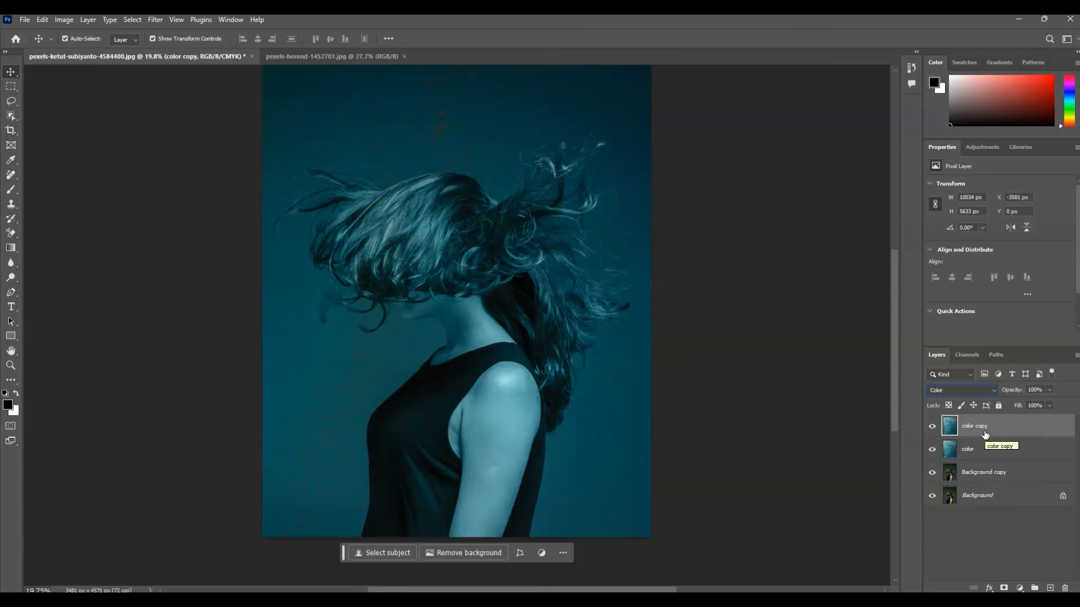
{"action": "double_click", "coordinate": [983, 426]}
{"action": "left_click", "coordinate": [986, 395]}
{"action": "left_click", "coordinate": [1027, 473]}
{"action": "double_click", "coordinate": [980, 426]}
{"action": "type", "text": "hard light"}
{"action": "key", "text": "Return"}
Step: Set the hard light layer's blend mode to Hard Light and apply a Gaussian Blur with a 3-pixel radius
{"action": "left_click", "coordinate": [992, 389]}
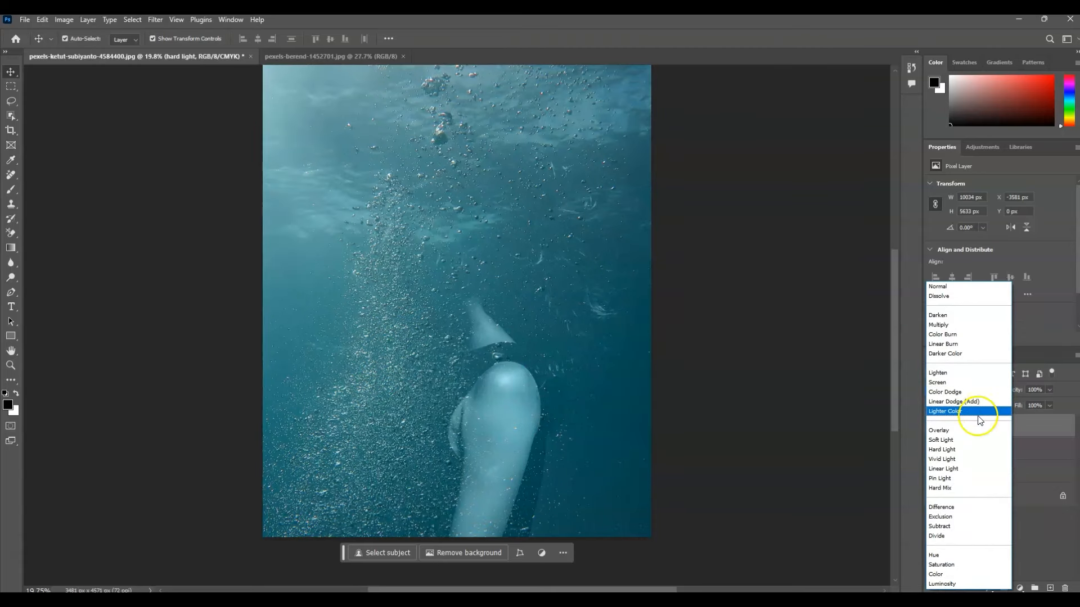
{"action": "left_click", "coordinate": [967, 455]}
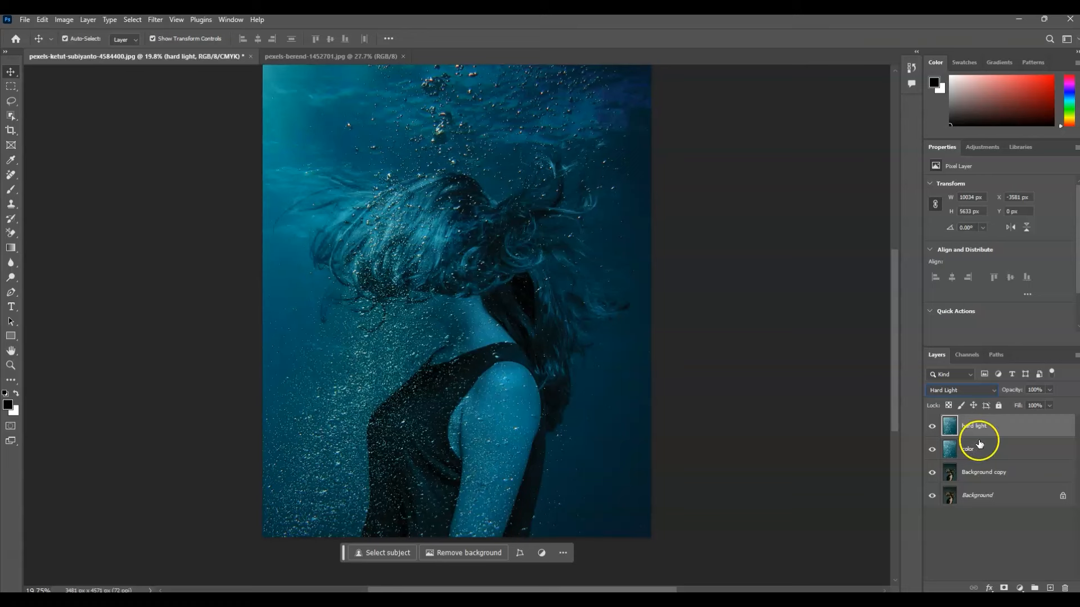
{"action": "left_click", "coordinate": [157, 21]}
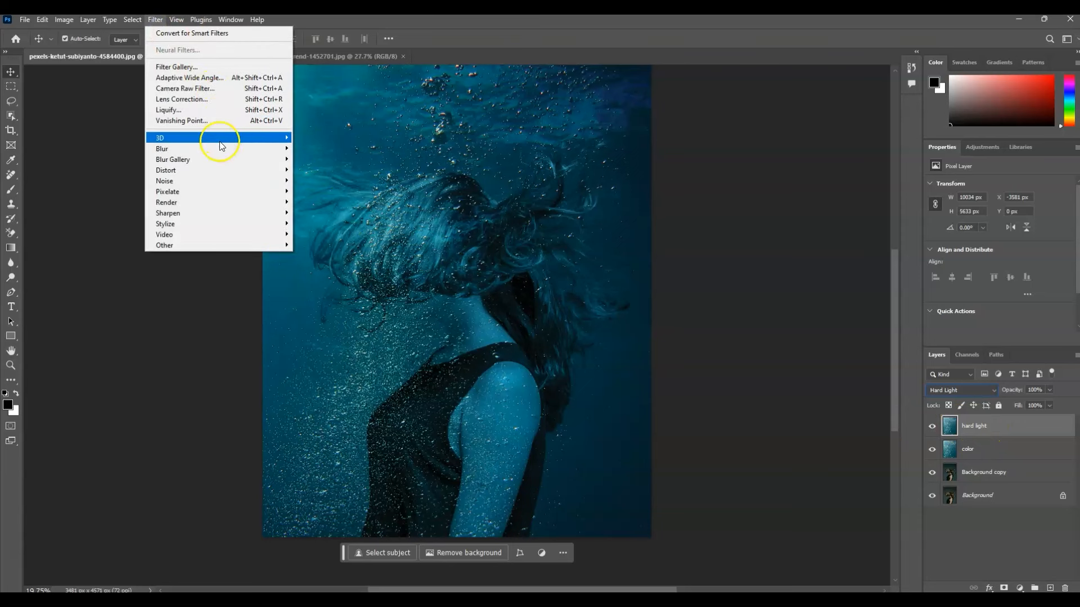
{"action": "mouse_move", "coordinate": [221, 148]}
{"action": "left_click", "coordinate": [324, 192]}
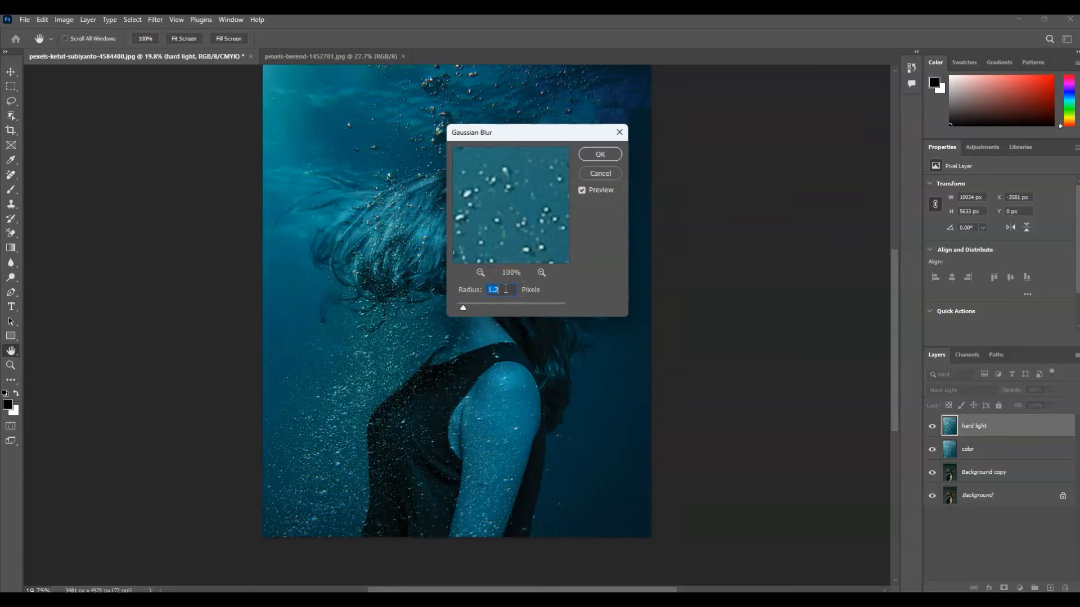
{"action": "type", "text": "3"}
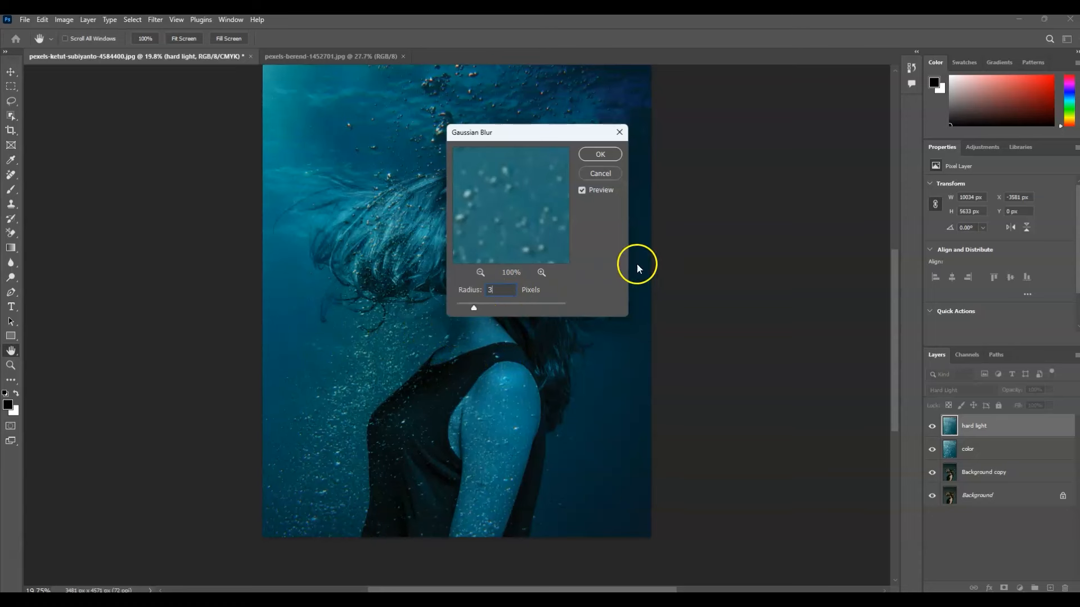
{"action": "left_click", "coordinate": [619, 159]}
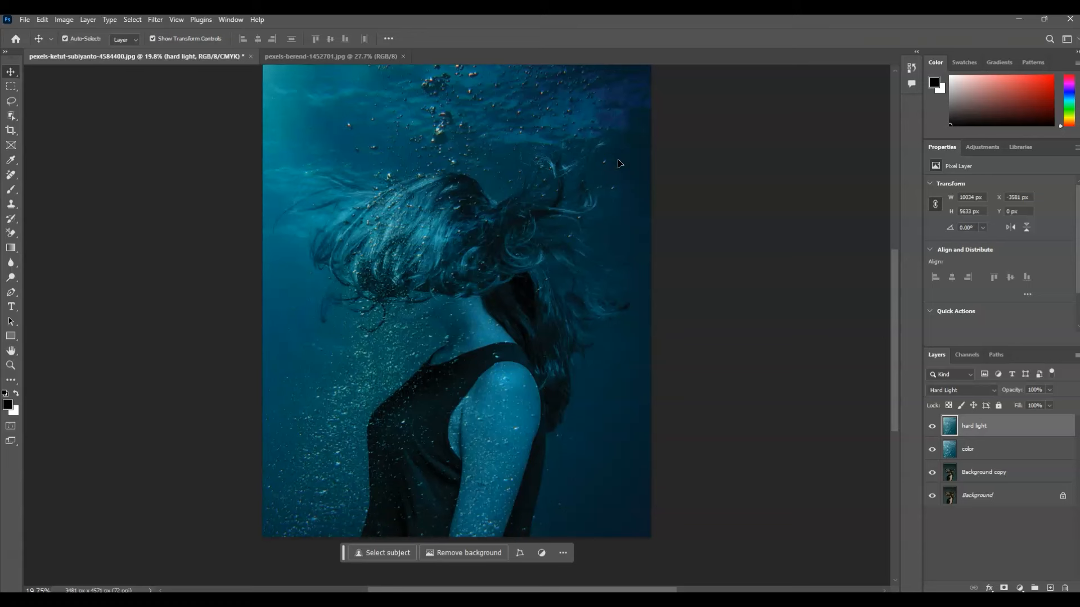
Step: Duplicate the Background copy layer, place the duplicate at the top of the layer stack and name it "apply image"
{"action": "left_click", "coordinate": [1006, 473]}
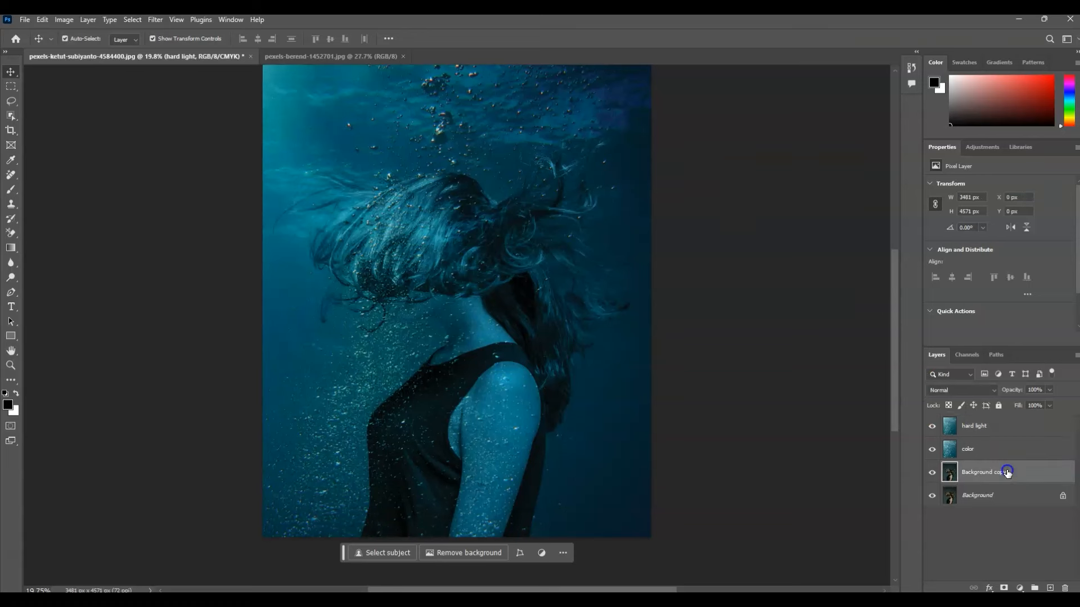
{"action": "key", "text": "ctrl"}
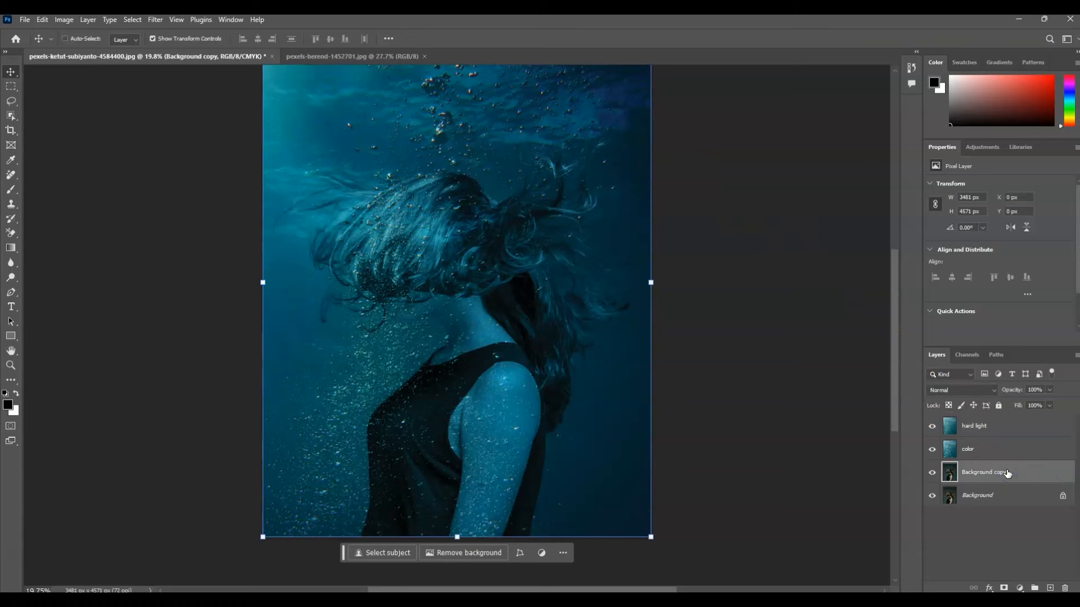
{"action": "key", "text": "ctrl+j"}
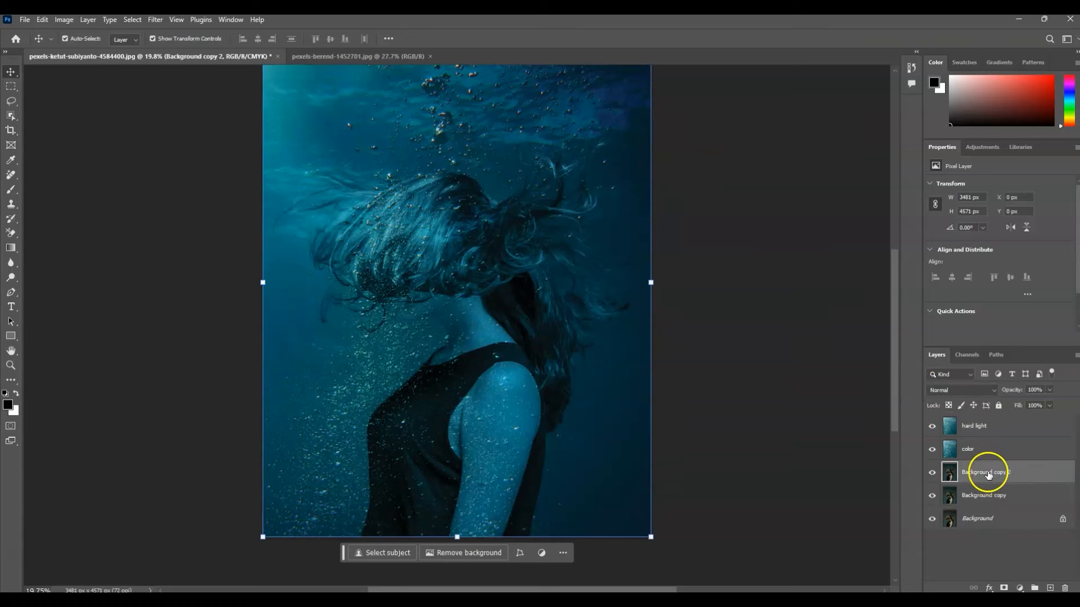
{"action": "left_click_drag", "start_coordinate": [988, 474], "coordinate": [1025, 421]}
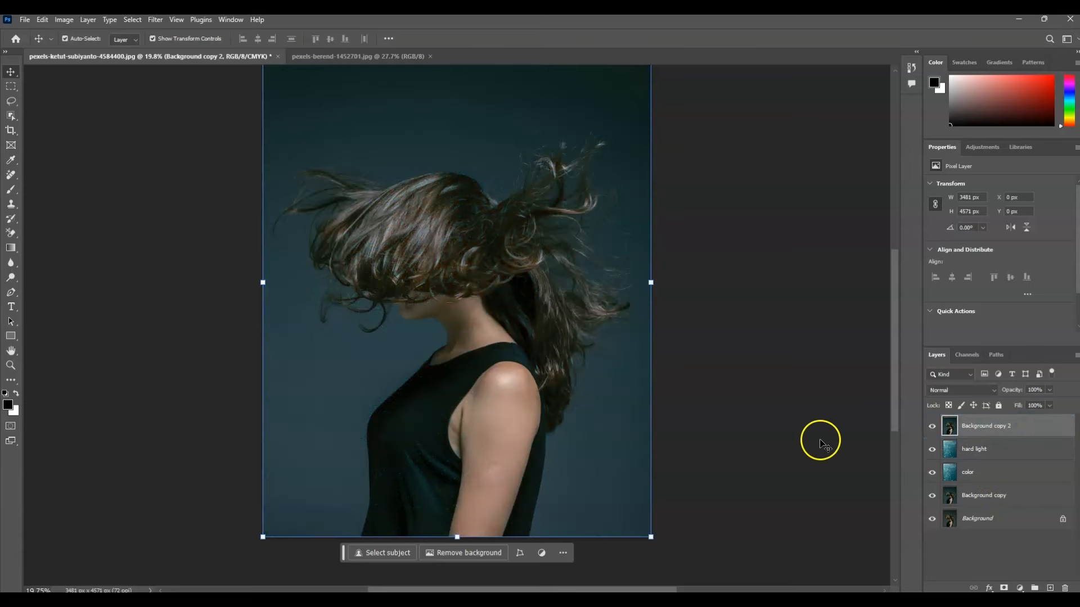
{"action": "double_click", "coordinate": [989, 428]}
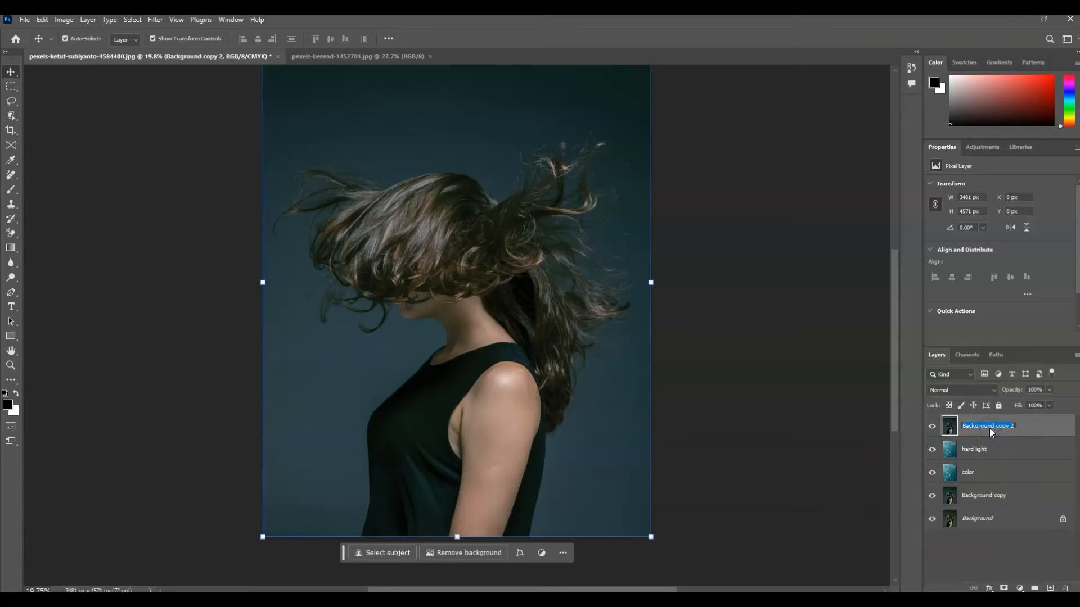
{"action": "type", "text": "so"}
{"action": "type", "text": "ply image"}
{"action": "left_click", "coordinate": [997, 548]}
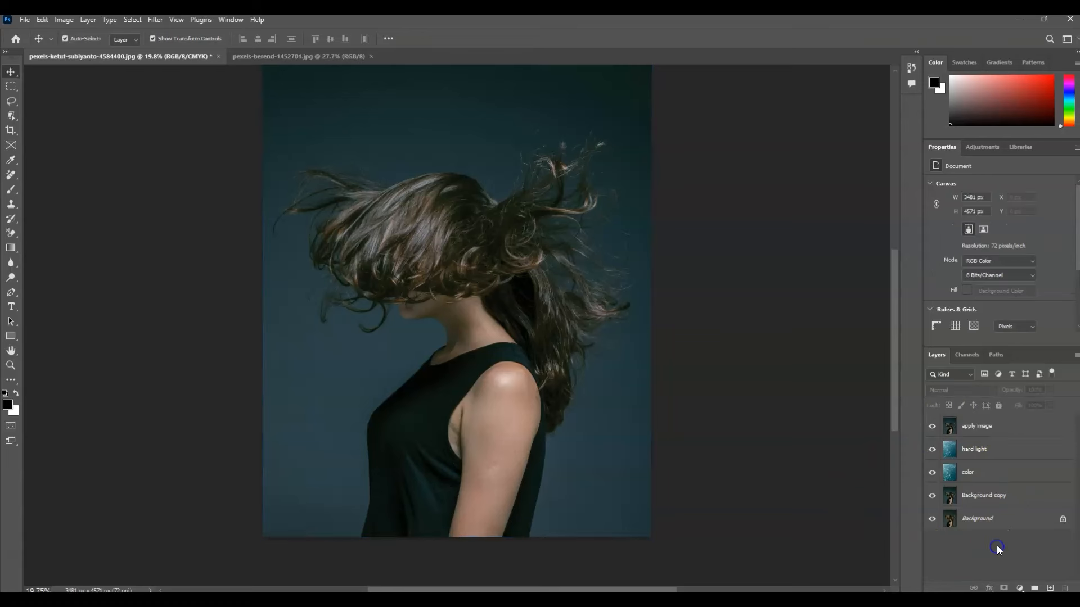
{"action": "left_click", "coordinate": [1005, 432]}
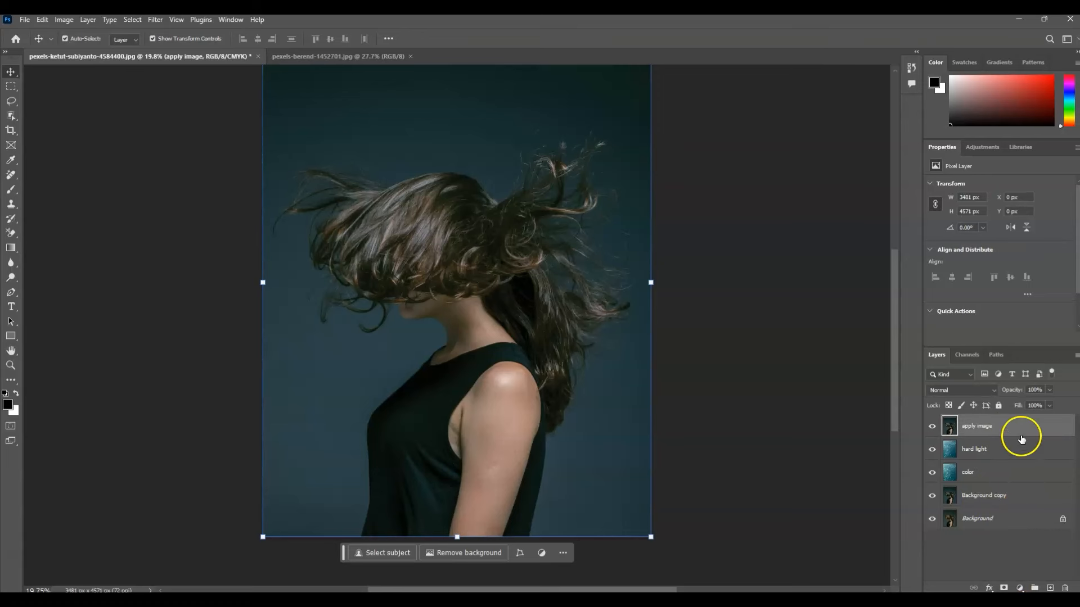
Step: Add a layer mask to the apply image layer and run Apply Image on it with the merged RGB source, Multiply blending and 100% opacity
{"action": "left_click", "coordinate": [1005, 589]}
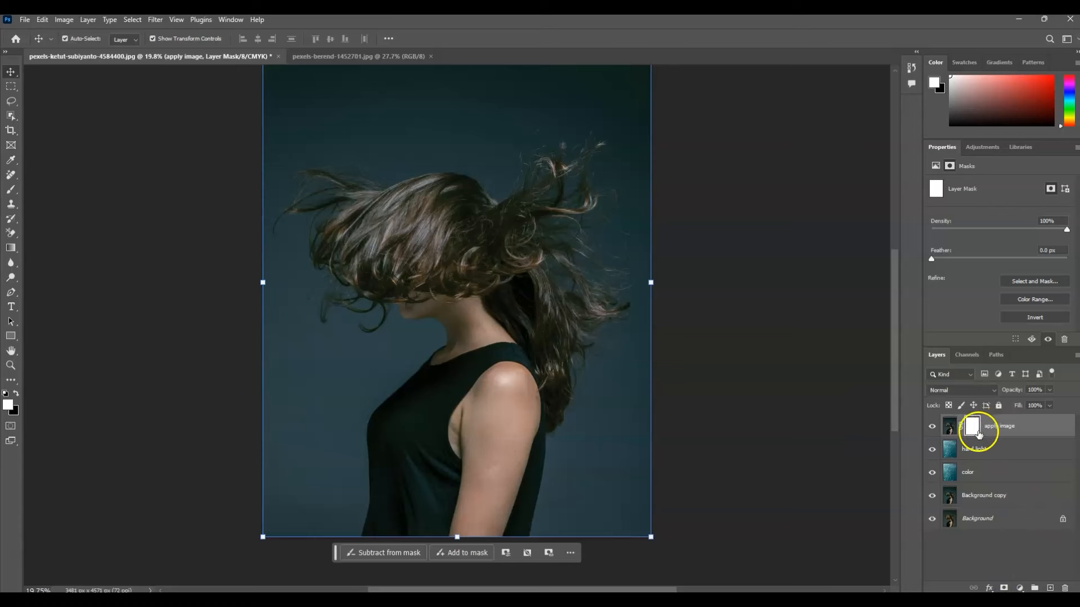
{"action": "left_click", "coordinate": [974, 430]}
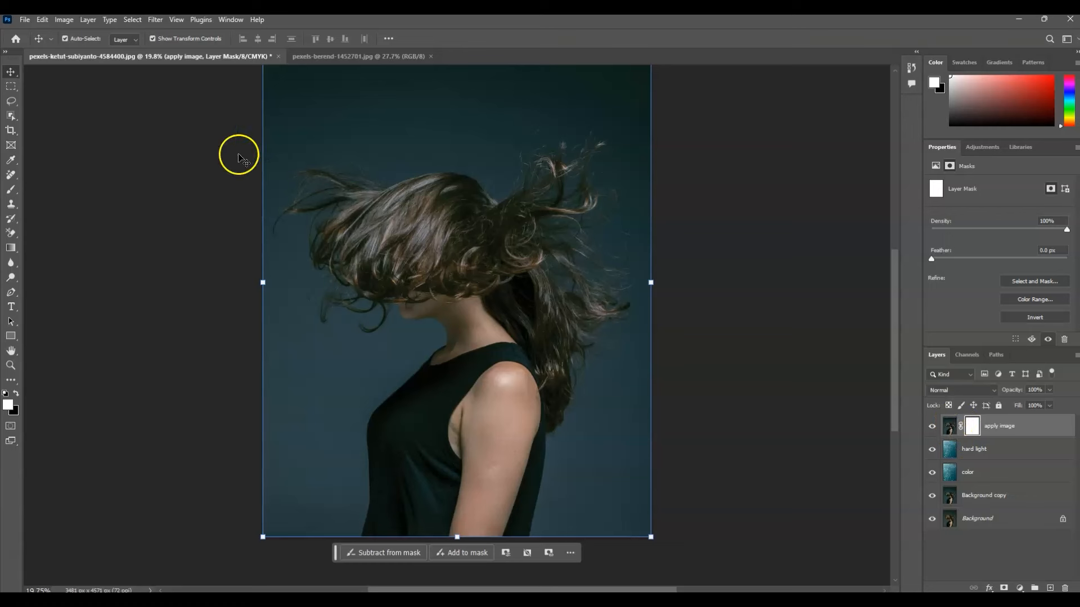
{"action": "left_click", "coordinate": [71, 21]}
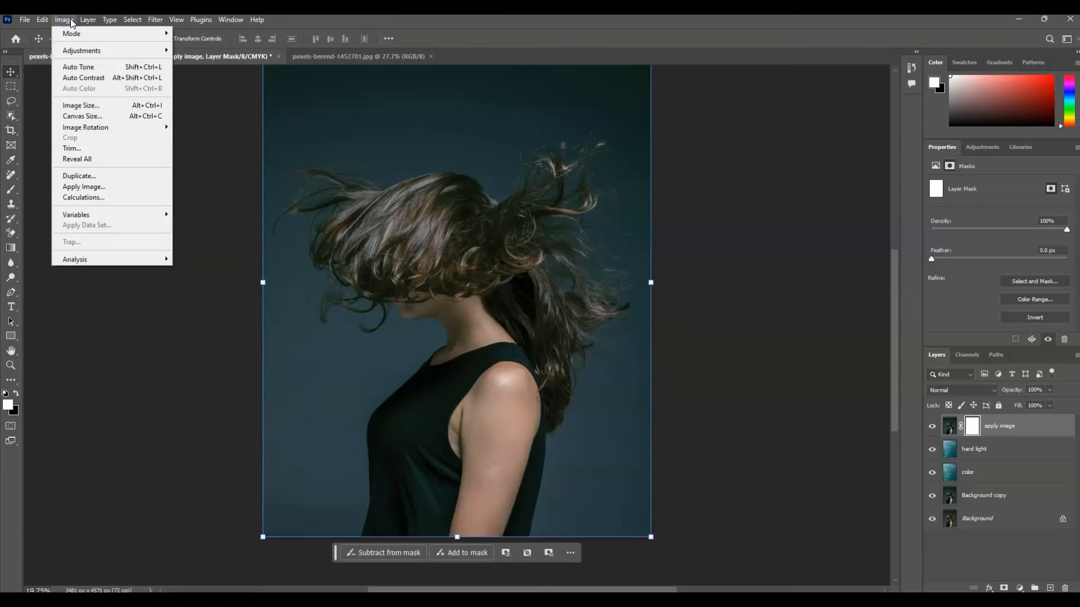
{"action": "left_click", "coordinate": [134, 185]}
{"action": "left_click_drag", "start_coordinate": [735, 181], "coordinate": [632, 156]}
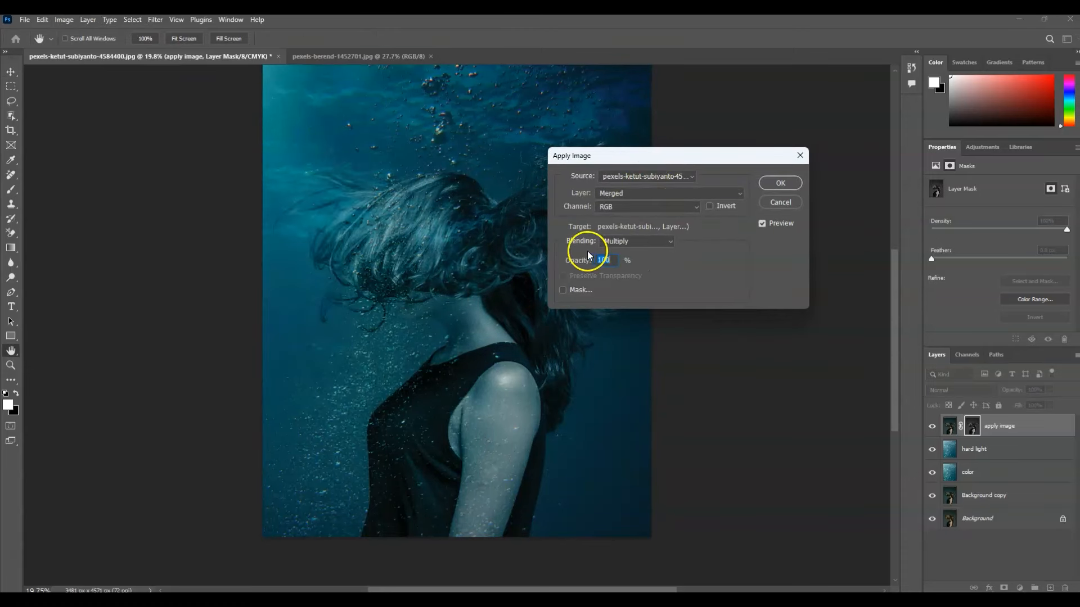
{"action": "left_click", "coordinate": [652, 247]}
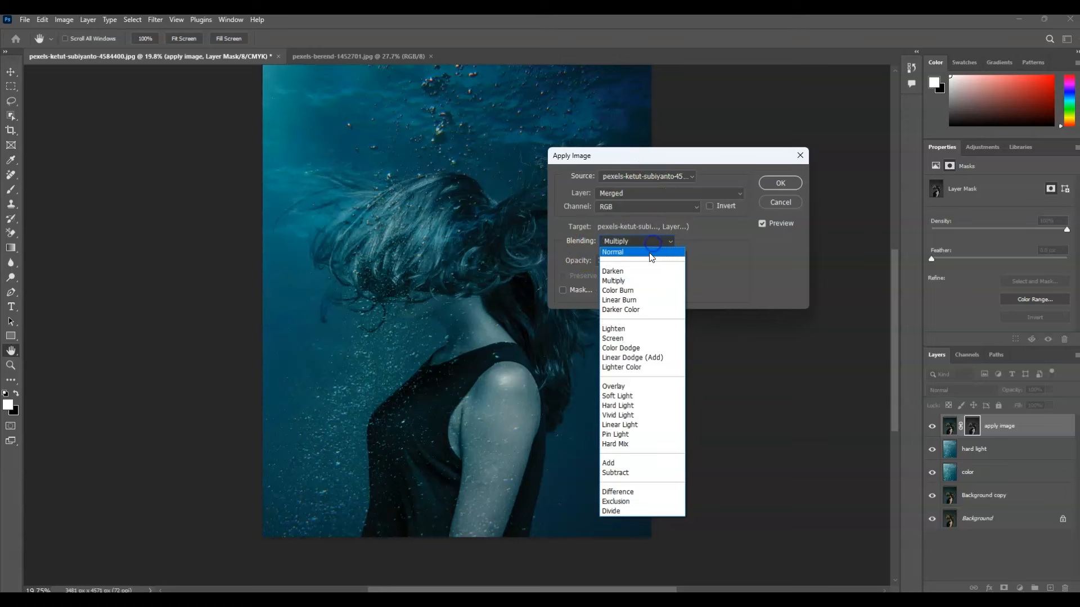
{"action": "left_click", "coordinate": [638, 280]}
{"action": "left_click", "coordinate": [603, 264]}
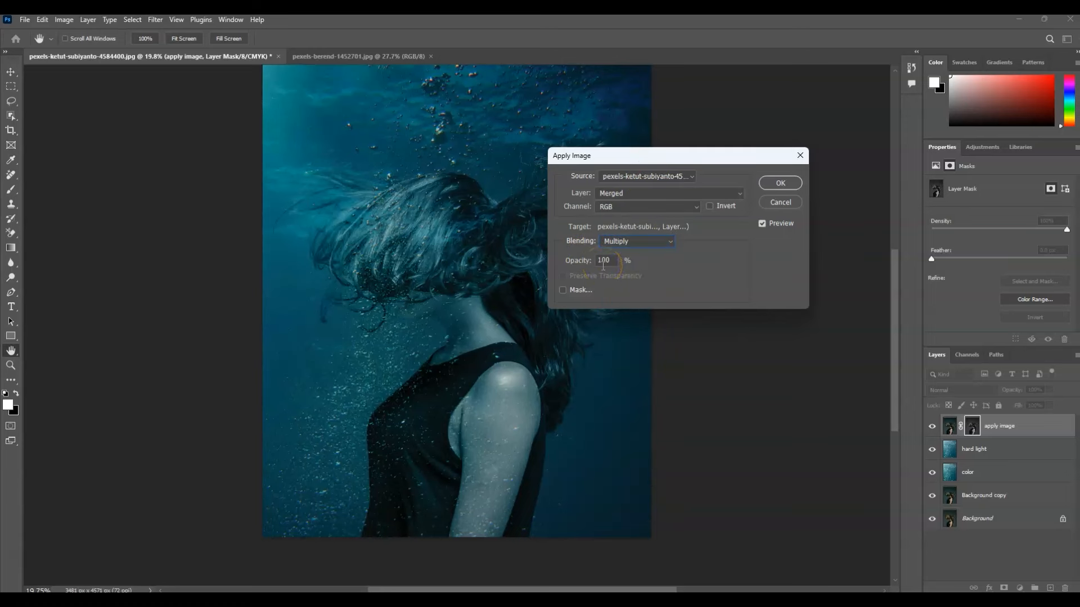
{"action": "left_click", "coordinate": [783, 182]}
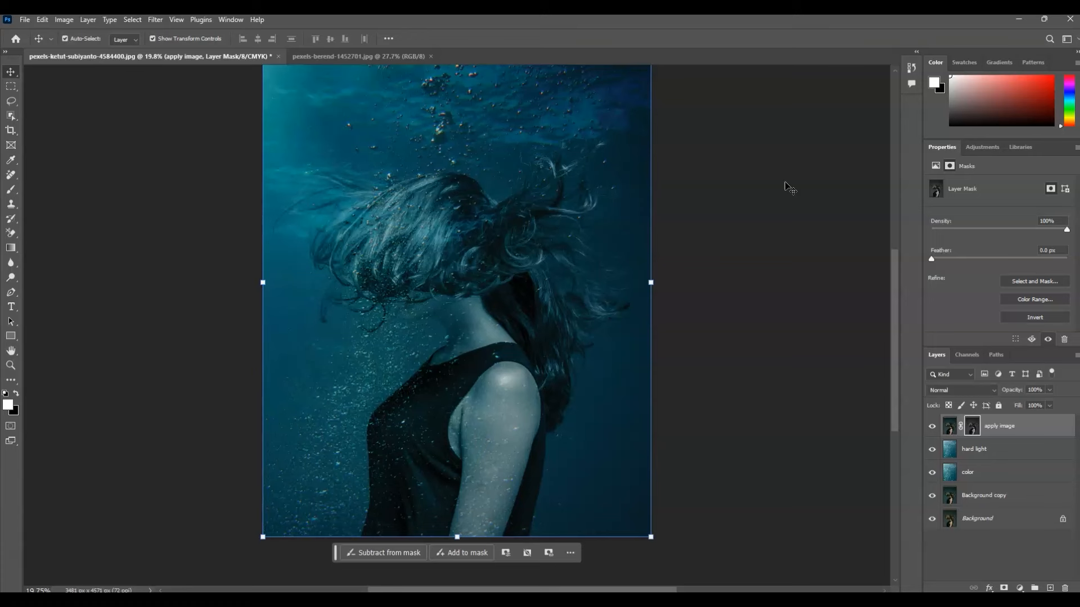
{"action": "left_click", "coordinate": [931, 427]}
{"action": "left_click", "coordinate": [932, 427]}
Step: Add a Curves adjustment layer above the apply image layer and raise the middle of the RGB curve to brighten the picture
{"action": "left_click", "coordinate": [1019, 589]}
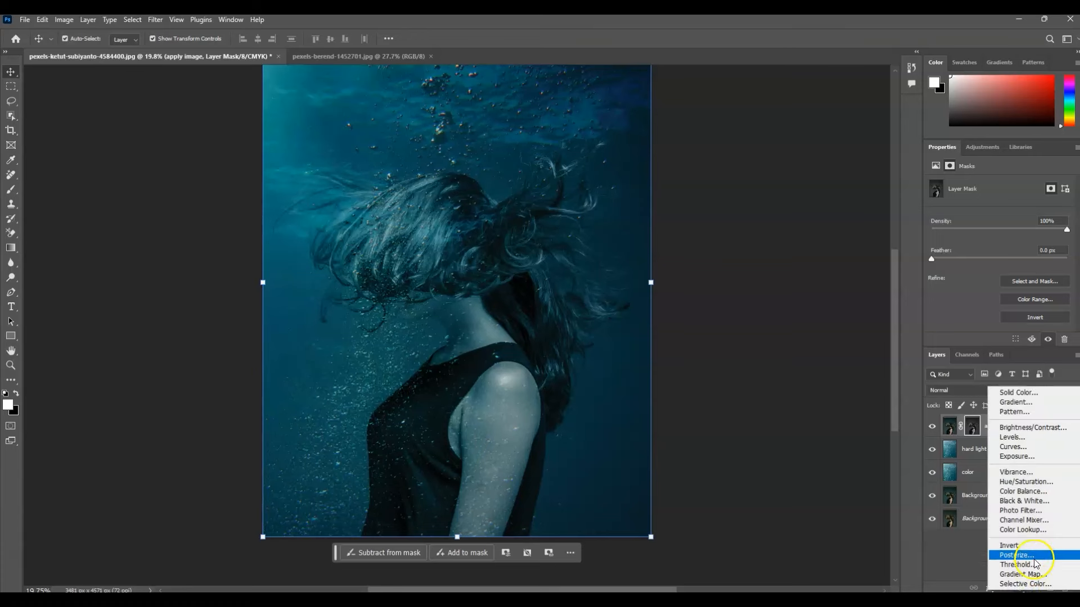
{"action": "left_click", "coordinate": [1024, 447]}
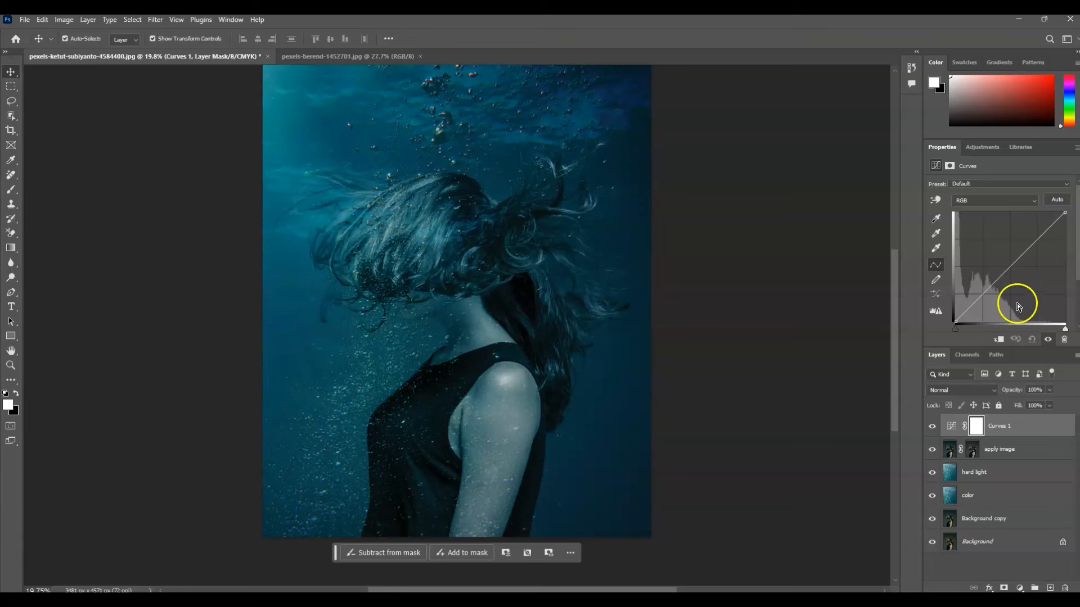
{"action": "left_click", "coordinate": [1009, 267]}
{"action": "left_click", "coordinate": [1009, 269]}
{"action": "mouse_move", "coordinate": [1009, 268]}
{"action": "left_mouse_down"}
{"action": "mouse_move", "coordinate": [988, 250]}
{"action": "mouse_move", "coordinate": [1024, 284]}
{"action": "mouse_move", "coordinate": [1001, 254]}
{"action": "left_mouse_up"}
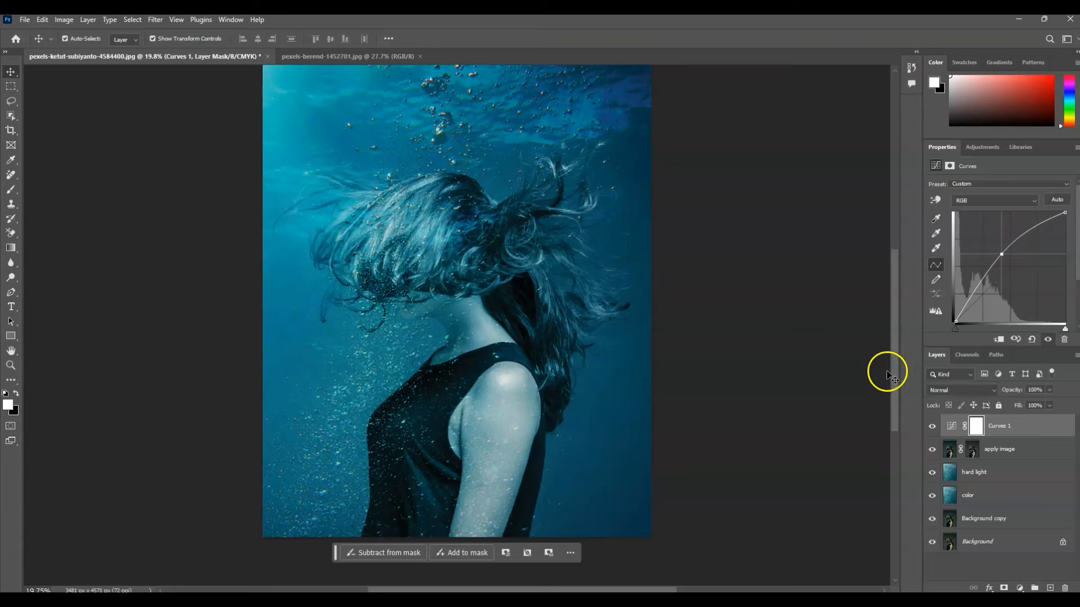
Step: Duplicate the original Background layer to the top of the layer stack and hide the duplicate to compare before and after
{"action": "left_click", "coordinate": [993, 558]}
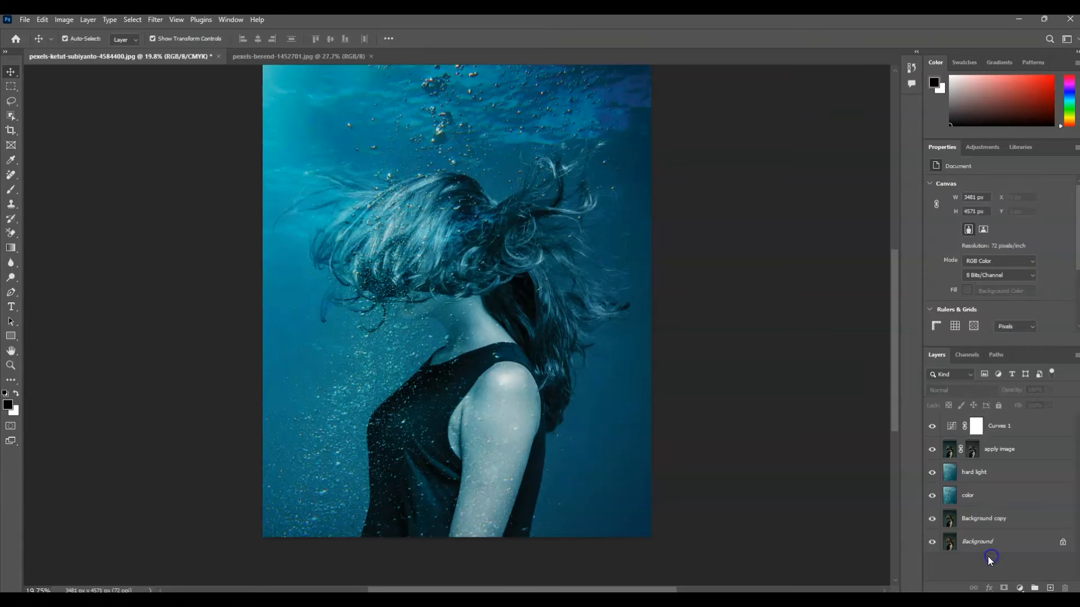
{"action": "left_click", "coordinate": [969, 453]}
{"action": "left_click", "coordinate": [1002, 516], "text": "shift"}
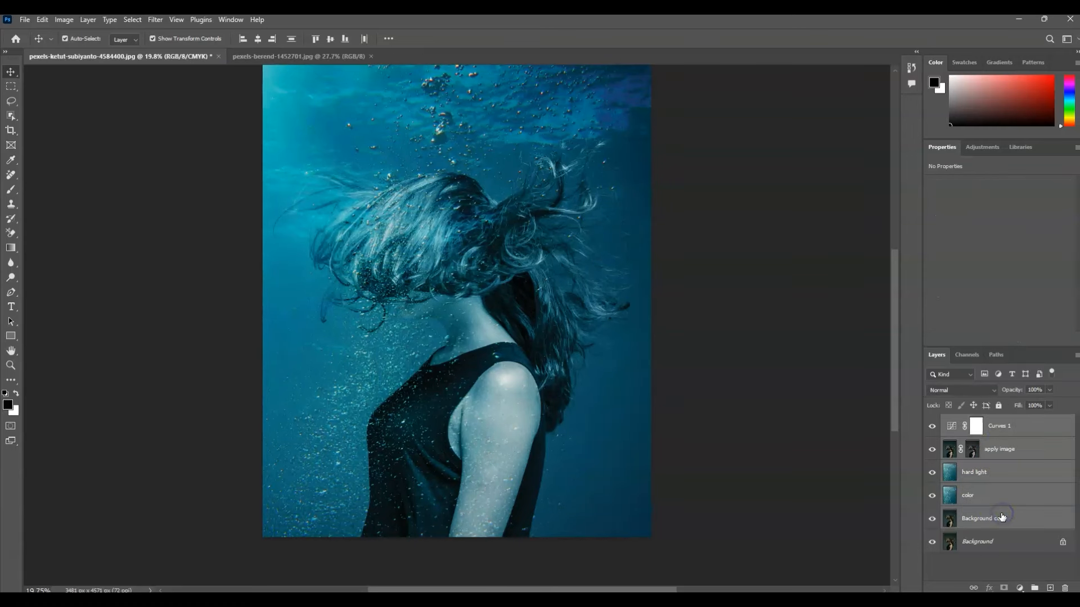
{"action": "left_click", "coordinate": [1012, 543]}
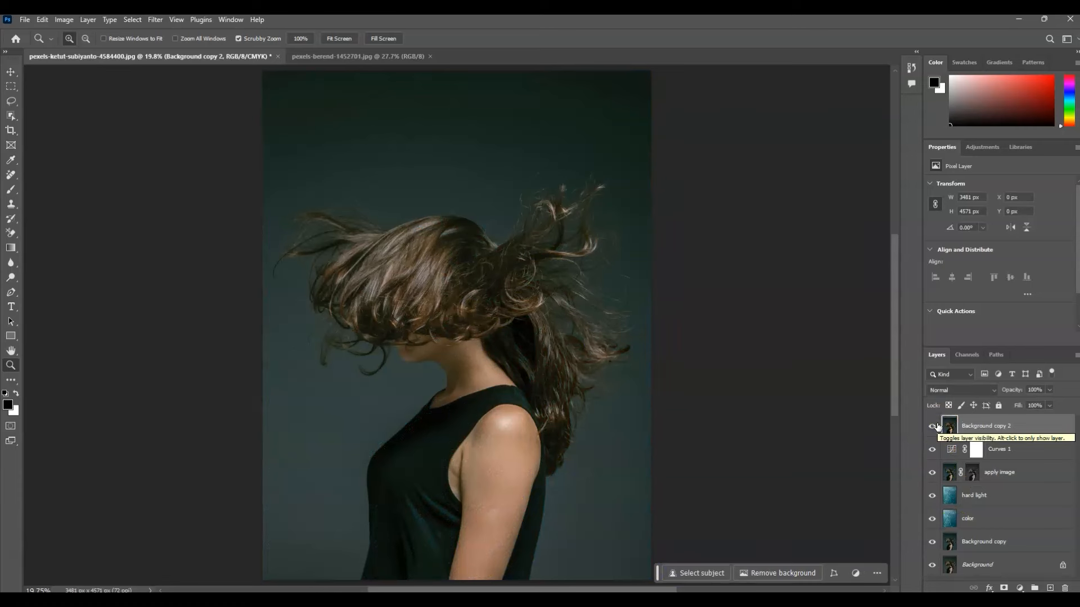
{"action": "left_click", "coordinate": [932, 425]}
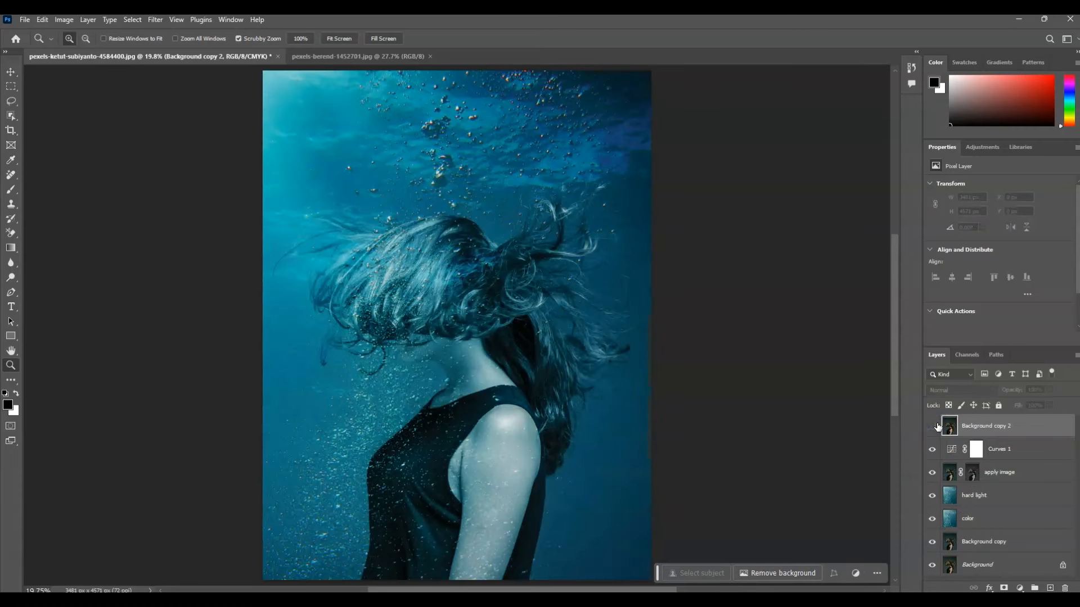